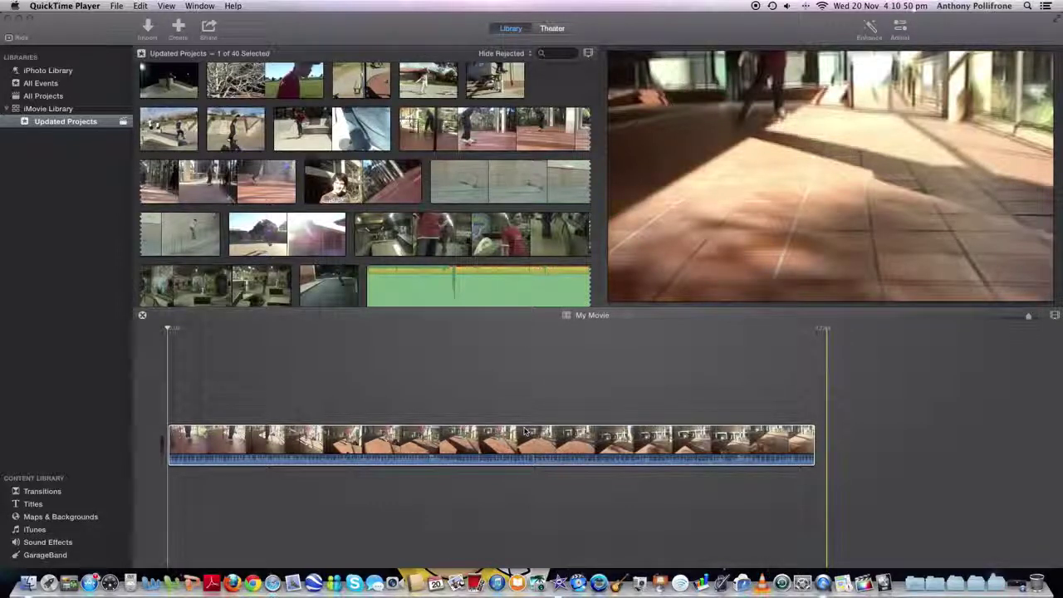
Play the skate clip through and park the playhead where the trick begins, about two-thirds along
left_click(509, 433)
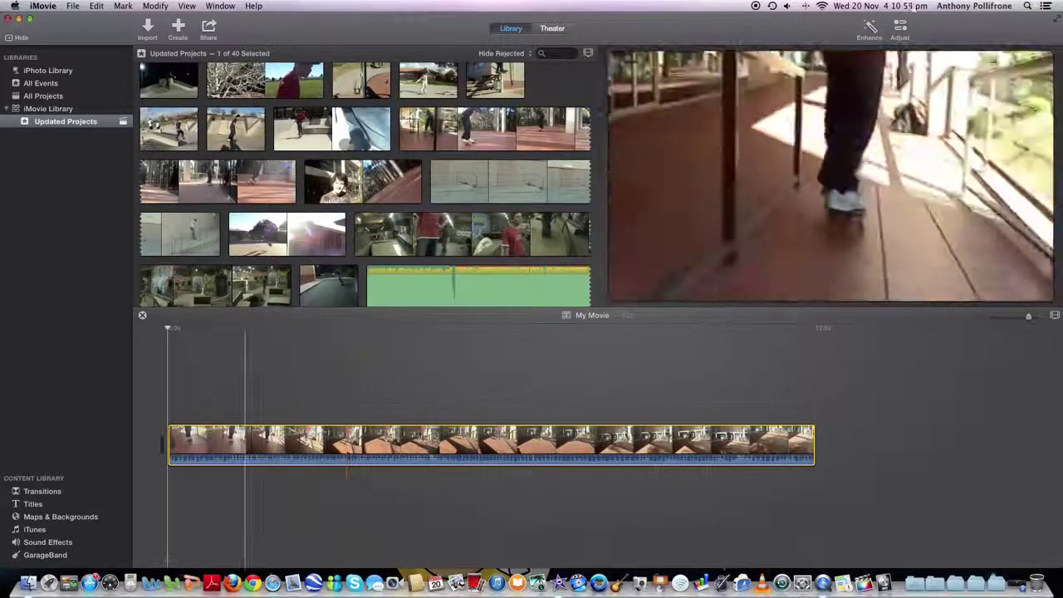
key("space")
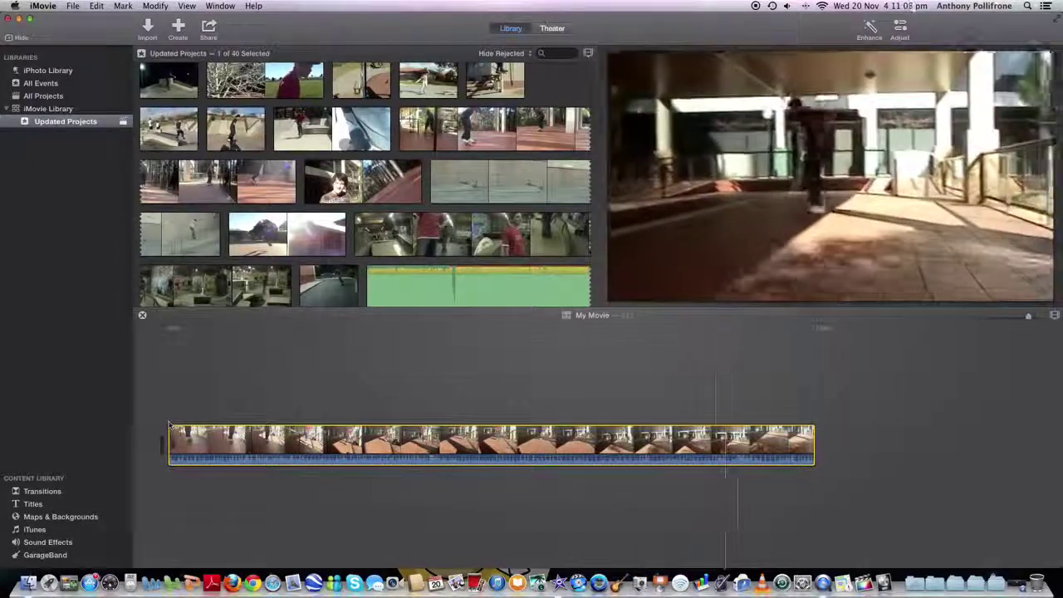
key("space")
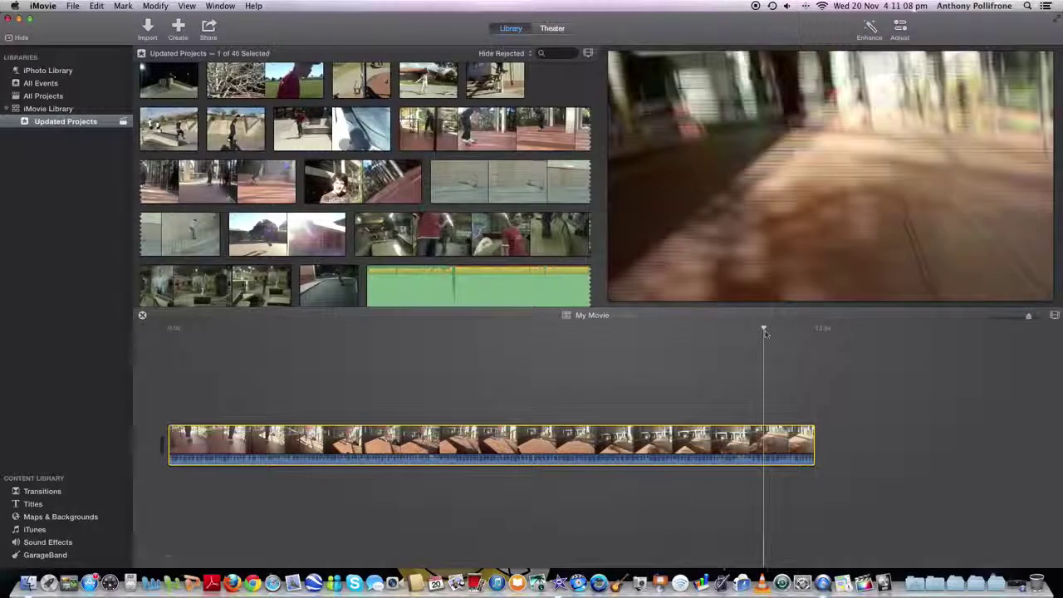
left_click_drag(764, 329, 721, 331)
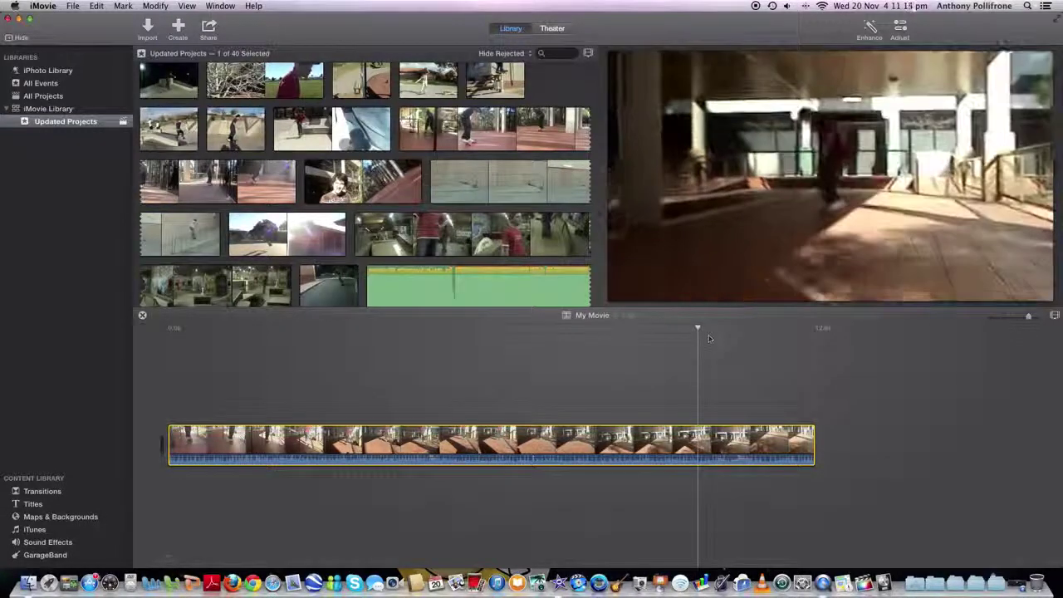
Split the skate clip at the trick's start, then split the second part again a bit further on
right_click(722, 442)
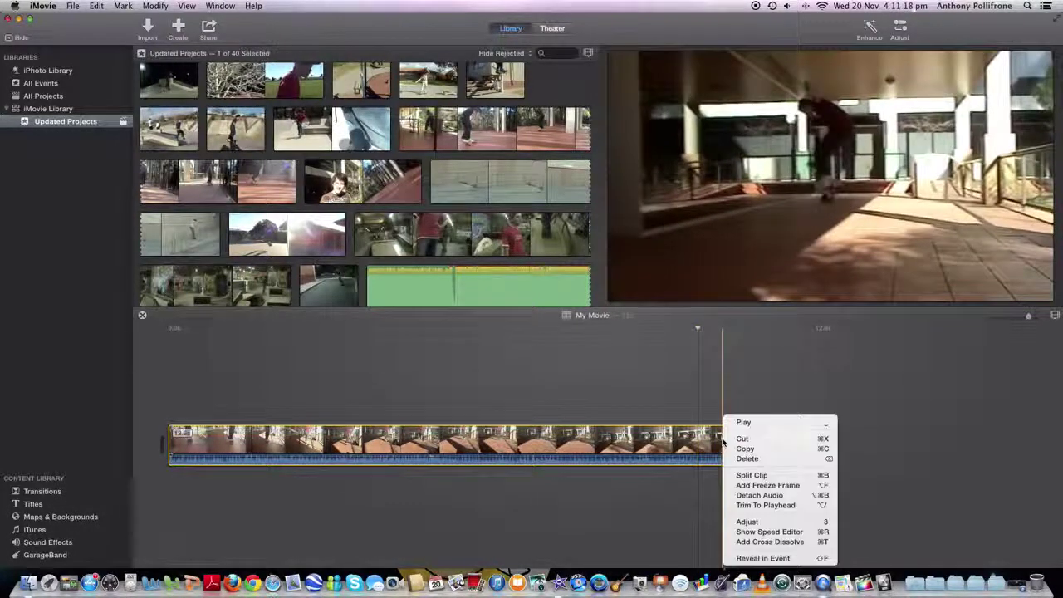
left_click(757, 476)
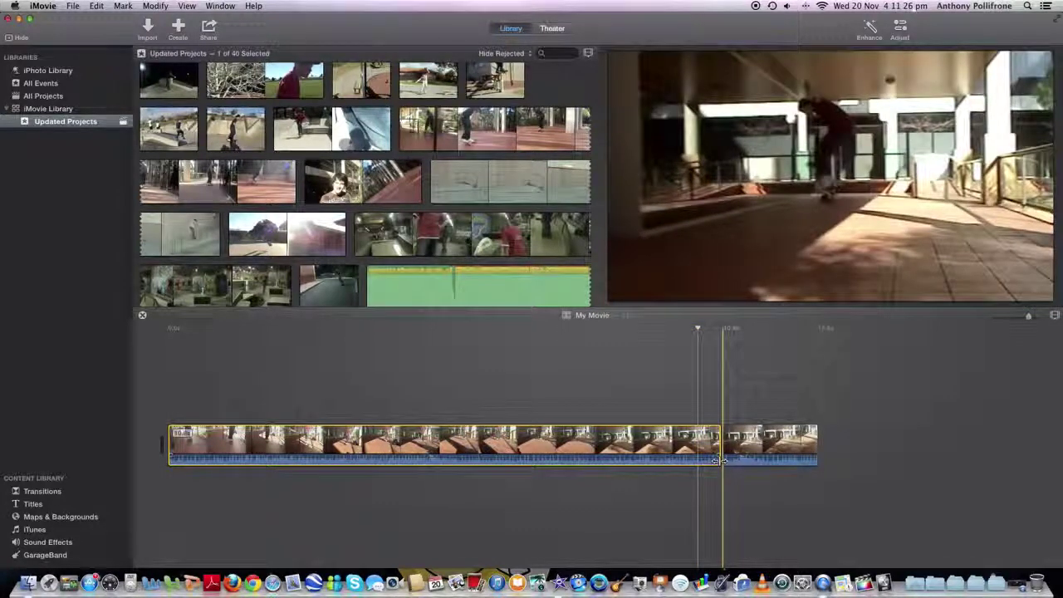
left_click(720, 461)
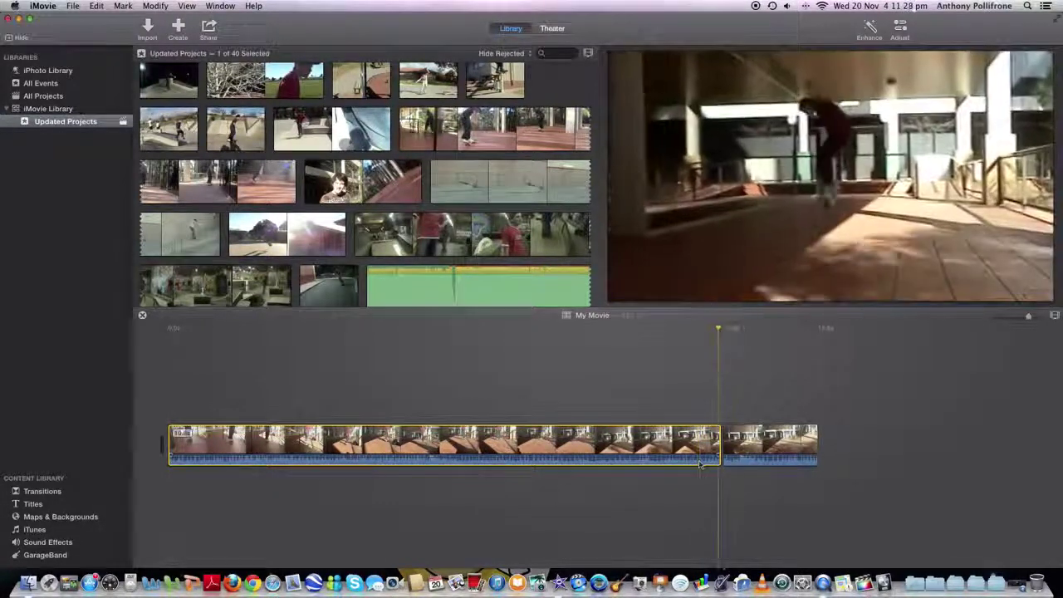
left_click(770, 449)
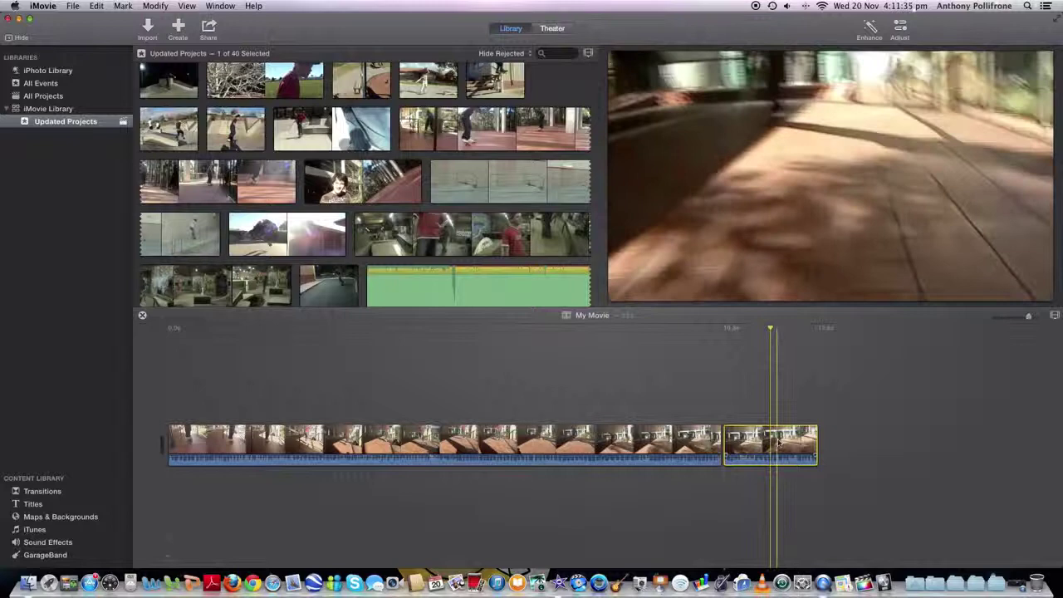
right_click(775, 446)
left_click(808, 475)
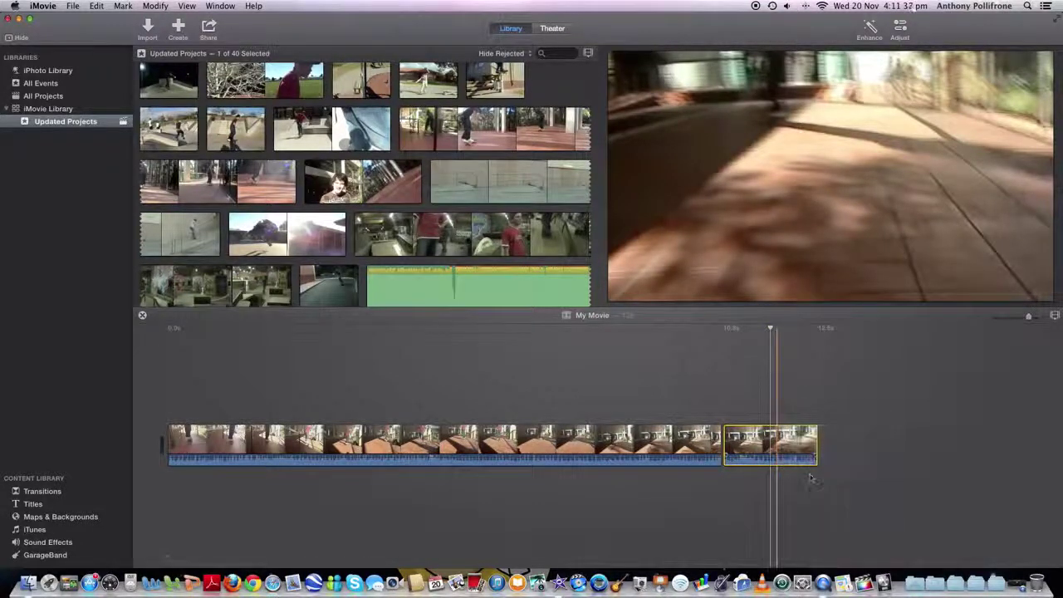
Replay from the first part, lengthen a clip edge slightly, and select the short middle section
left_click(712, 458)
key("space")
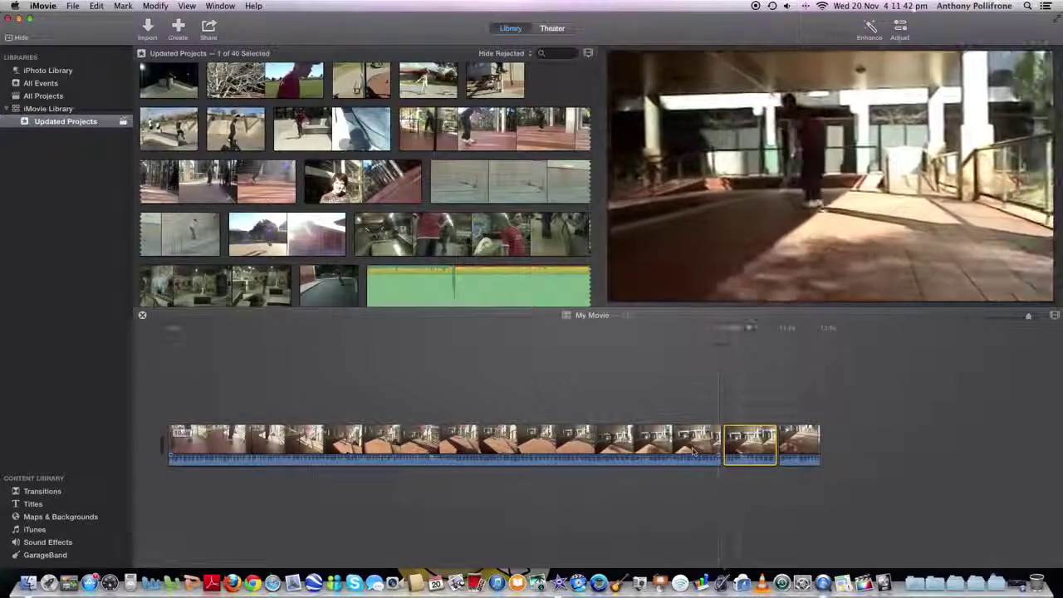
left_click_drag(716, 440, 737, 440)
left_click(773, 443)
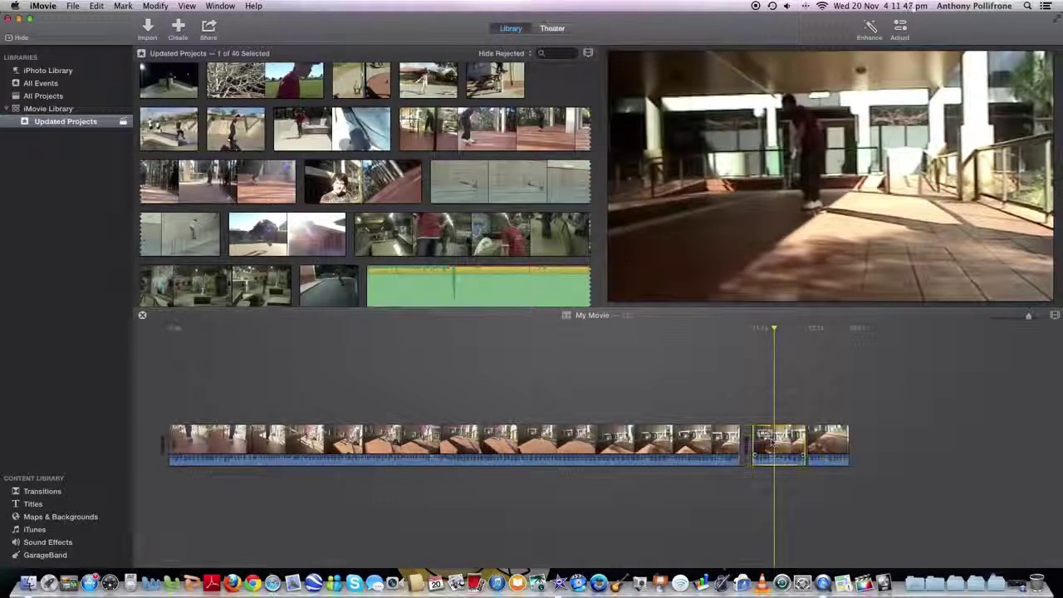
Delete the short trailing pieces and extend the skate clip back to its full length
key("Delete")
key("Delete")
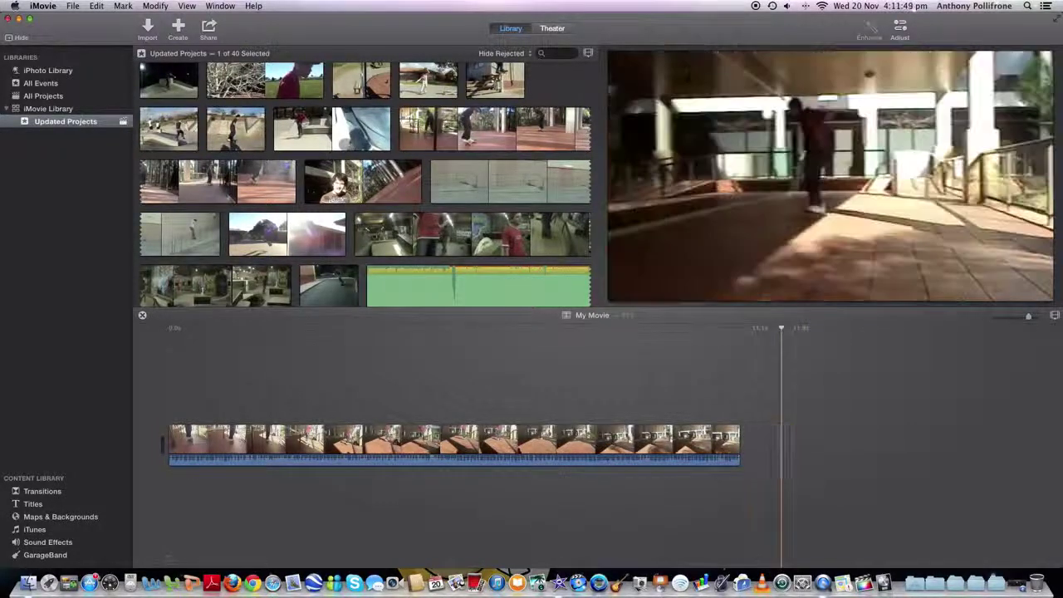
left_click_drag(748, 444, 790, 443)
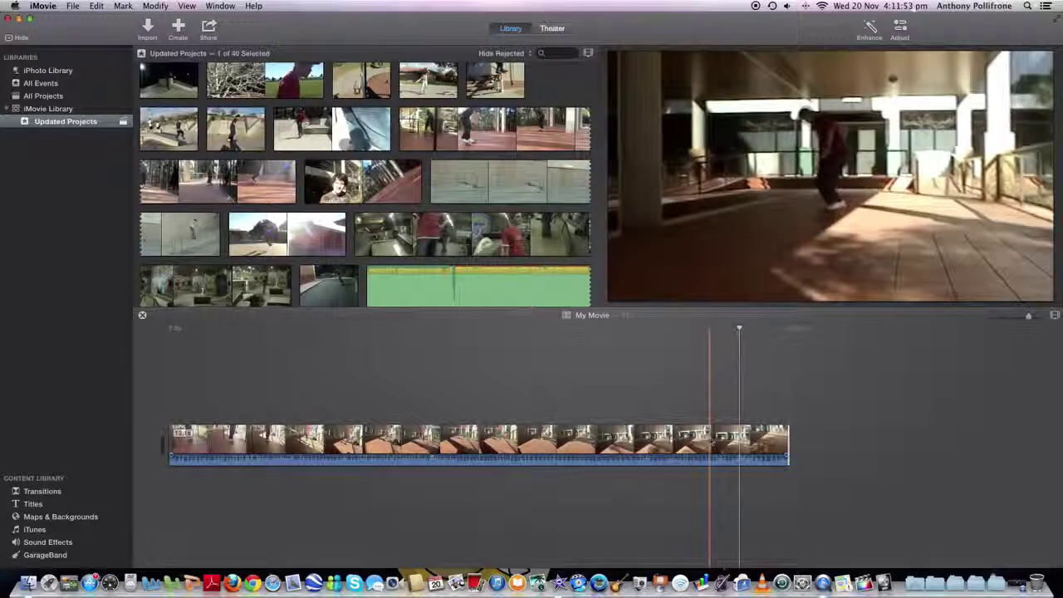
left_click(739, 445)
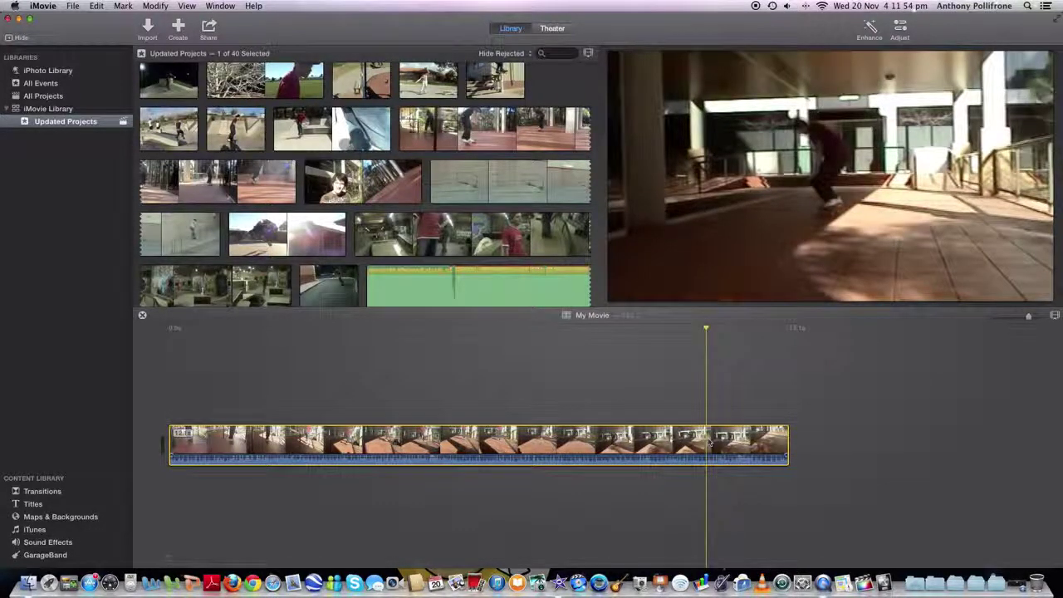
Split the skate clip twice at the playhead and extend the middle section's end by 0.4 s
right_click(707, 442)
left_click(736, 475)
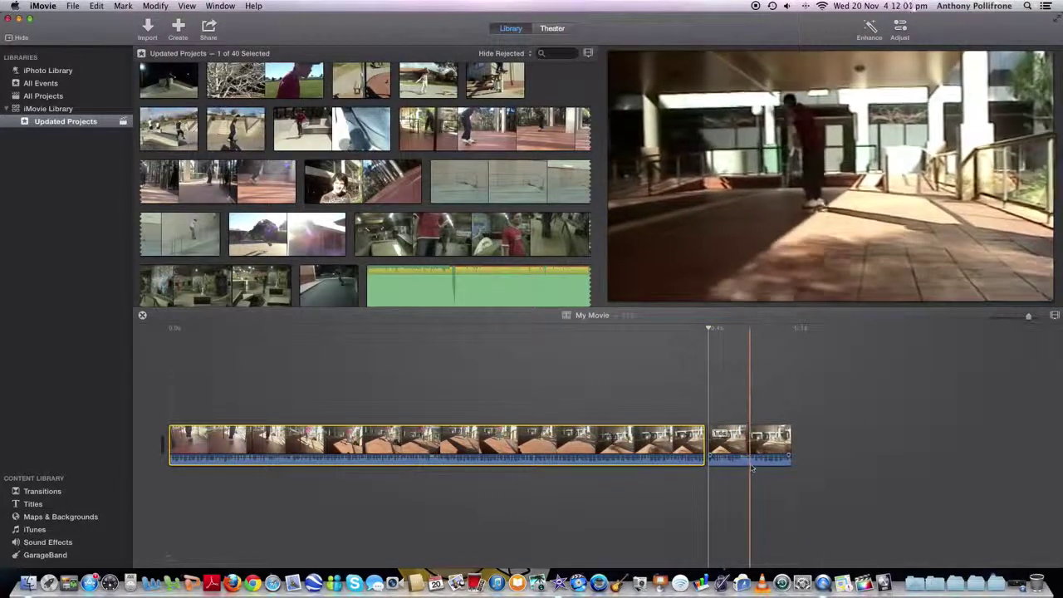
left_click(755, 469)
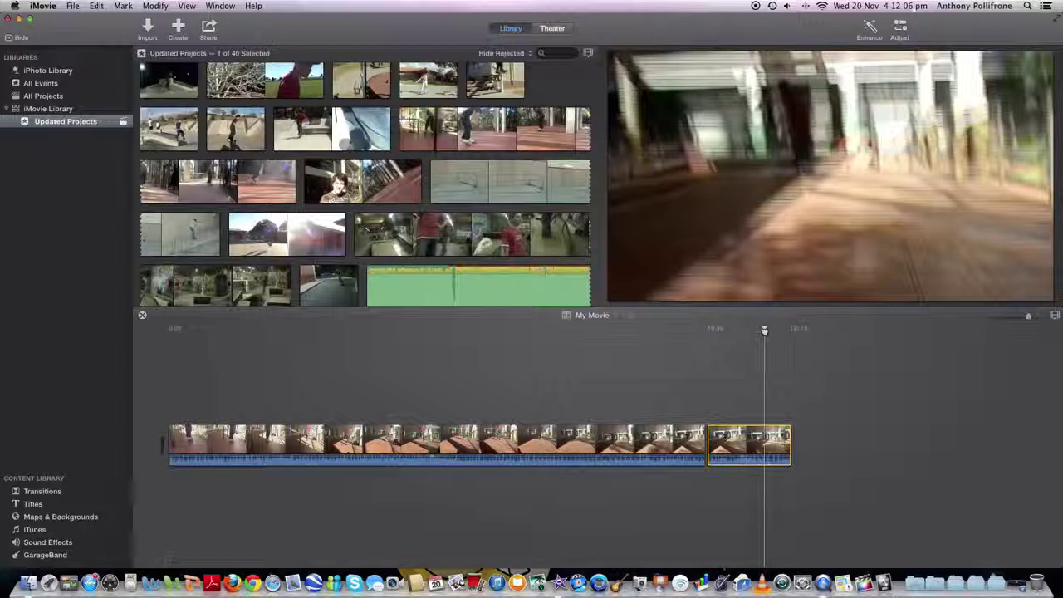
right_click(775, 443)
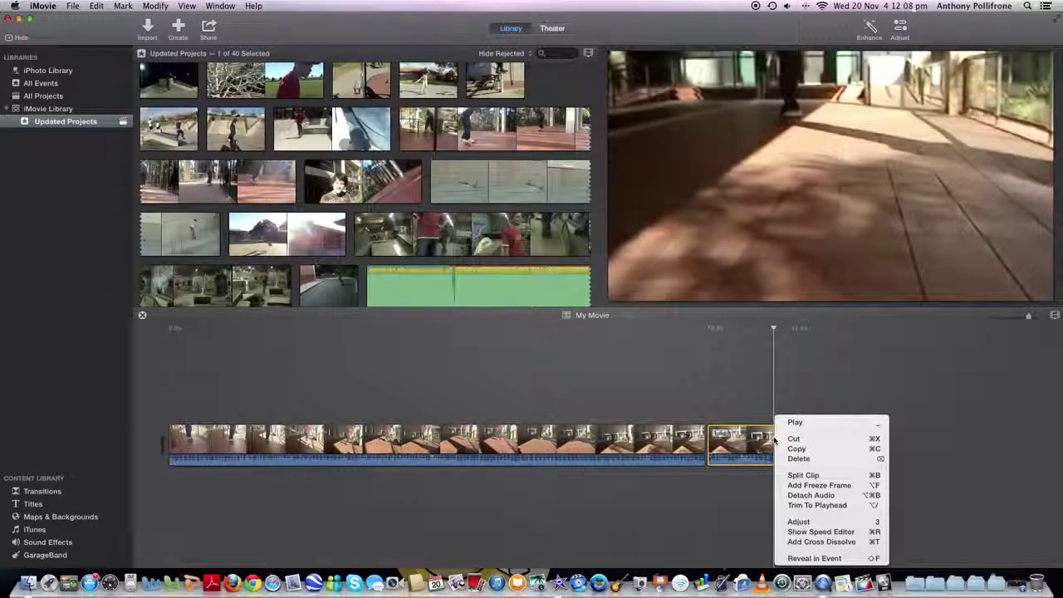
left_click(815, 474)
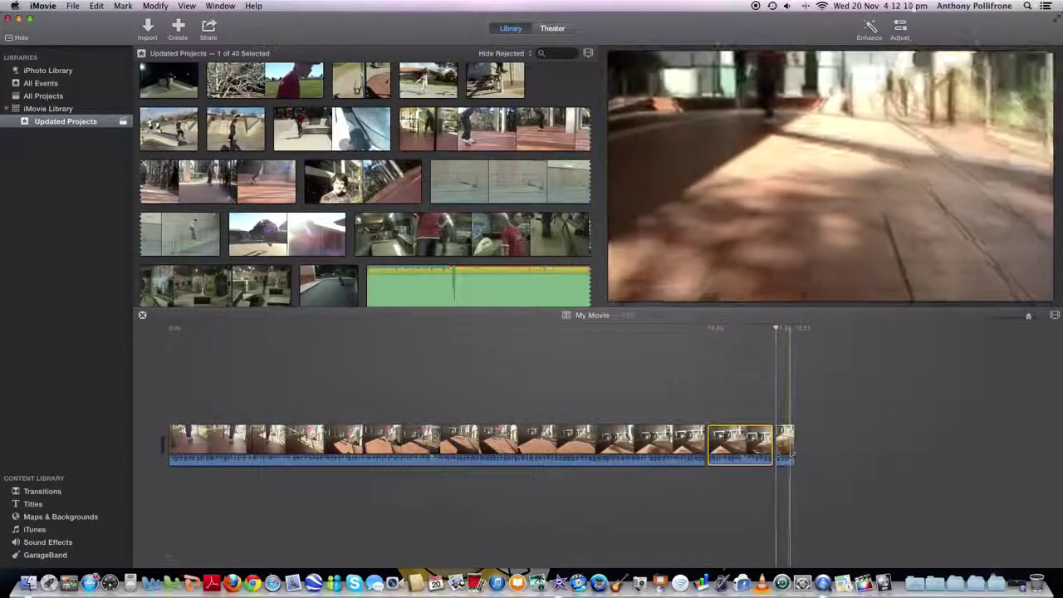
left_click_drag(792, 447, 837, 447)
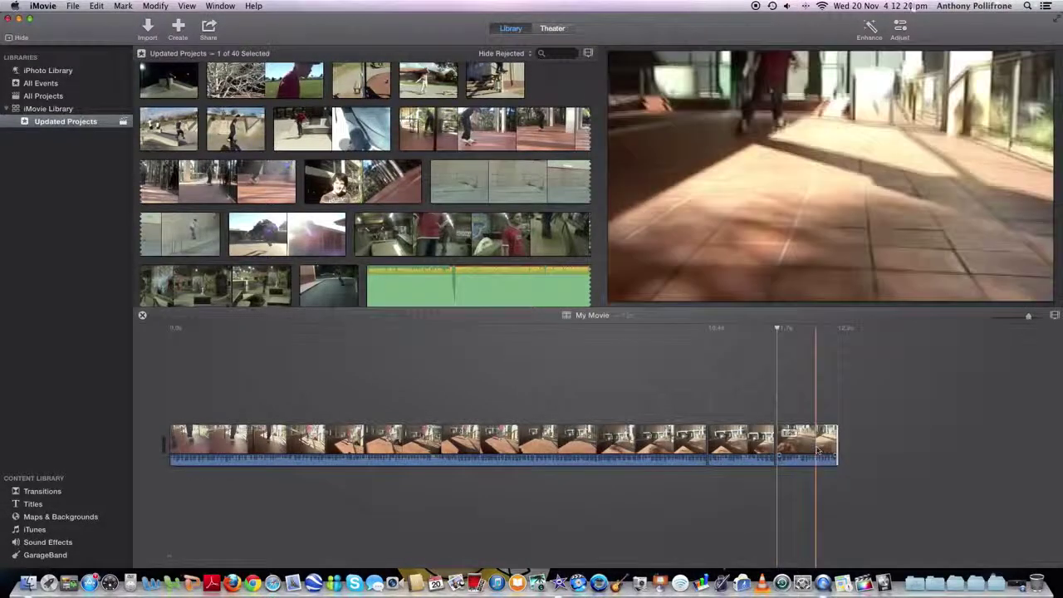
Show the middle section's speed editor and drag its speed handle to slow it down
right_click(745, 445)
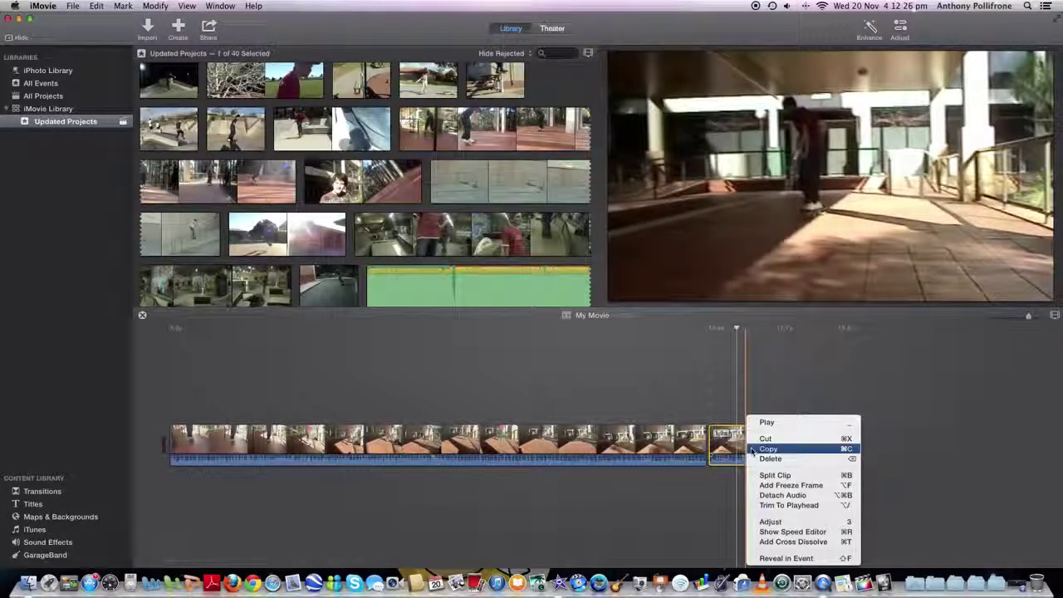
left_click(786, 531)
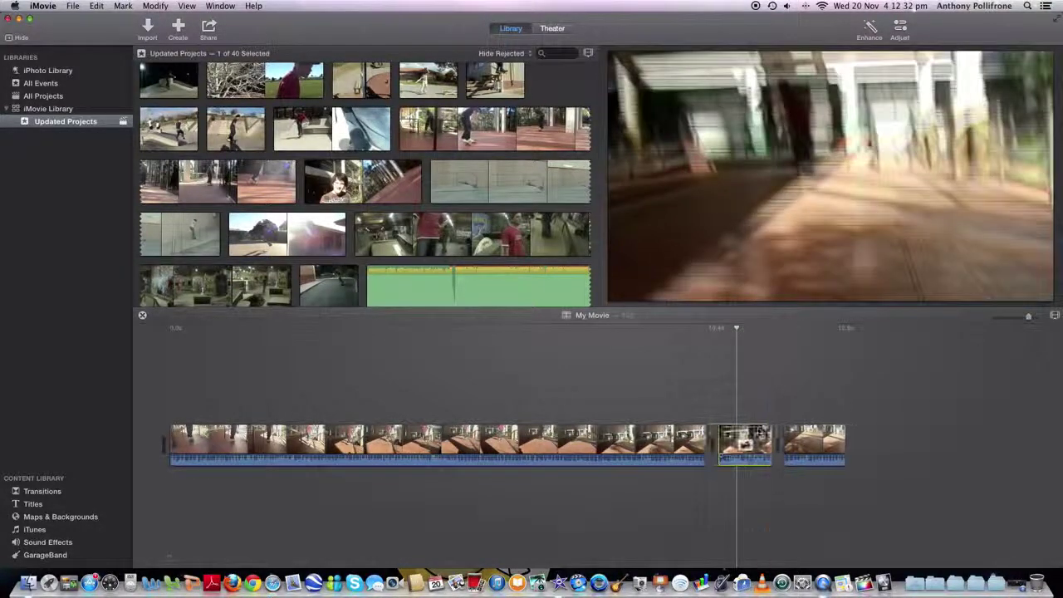
left_click_drag(762, 430, 747, 431)
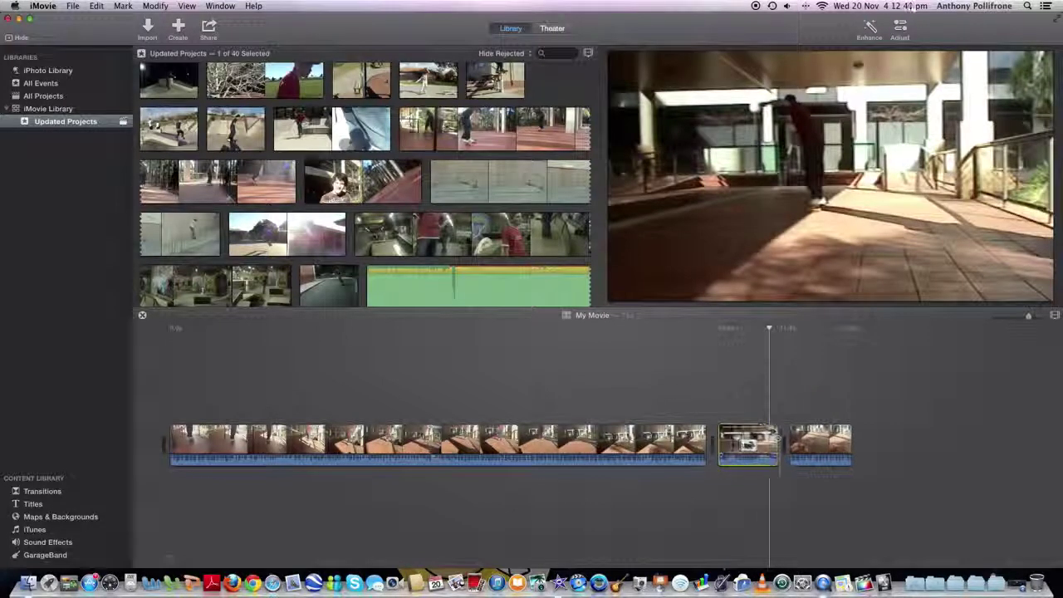
left_click_drag(801, 430, 815, 429)
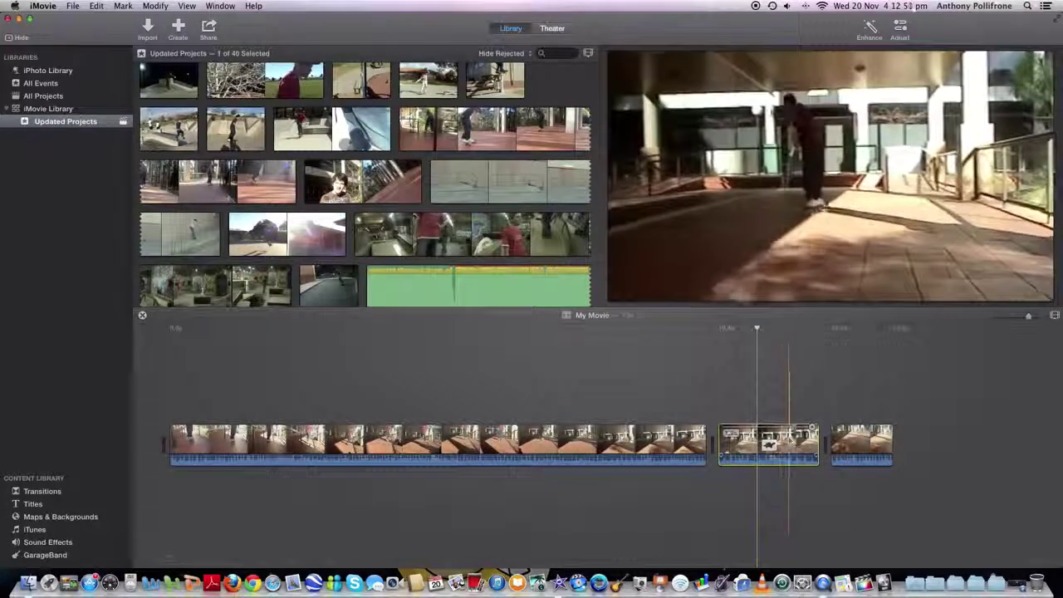
Preview the speed change by playing from a point in the first section
left_click(659, 442)
key("space")
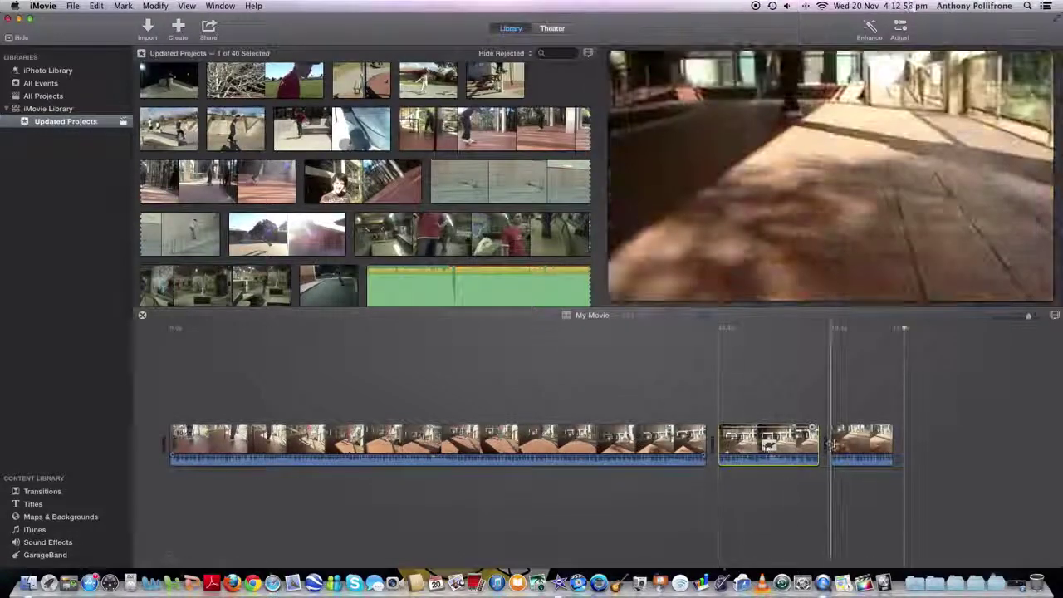
key("space")
left_click(665, 446)
key("space")
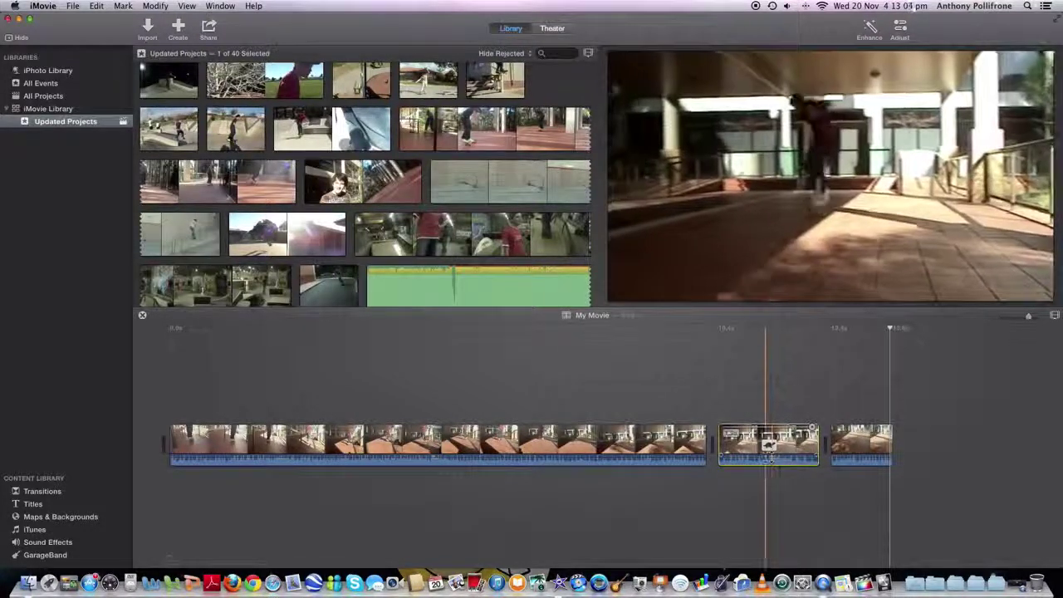
Scroll through the event browser to locate the 'giles tre flips' night clip
scroll(765, 449, "right", 3)
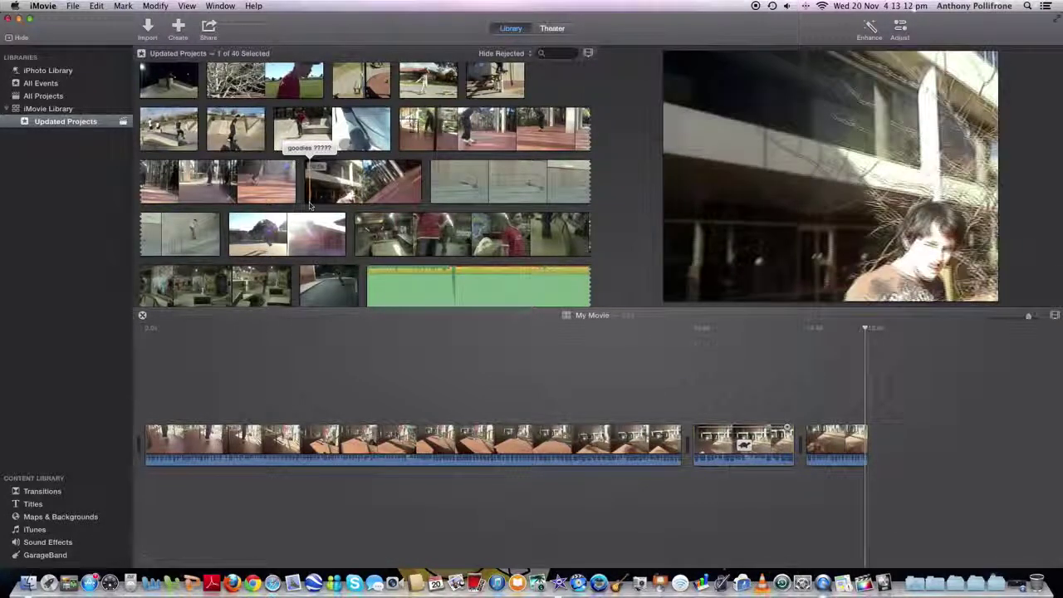
scroll(394, 214, "down", 3)
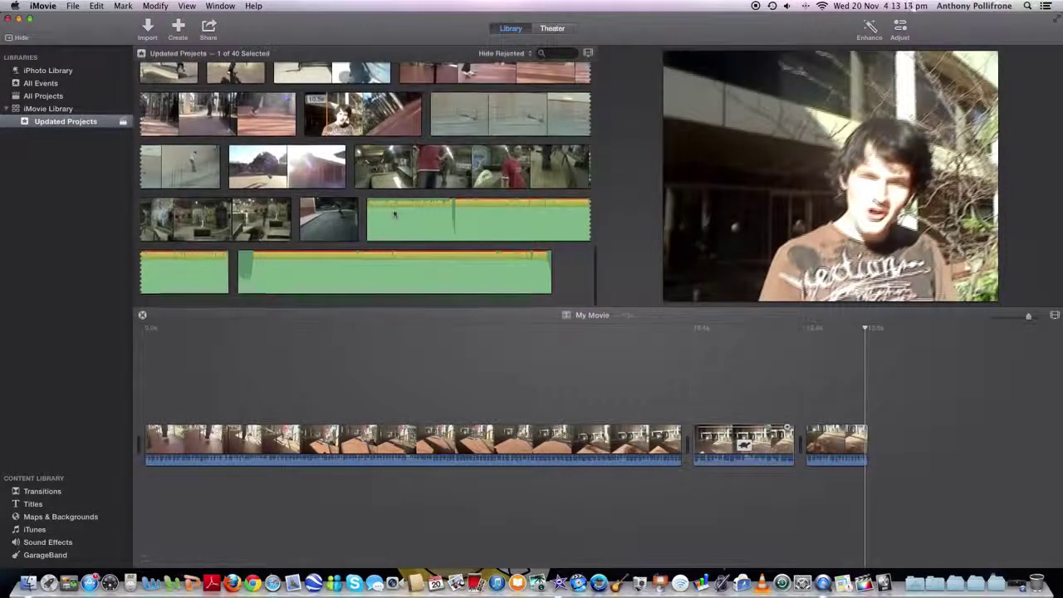
scroll(395, 215, "up", 2)
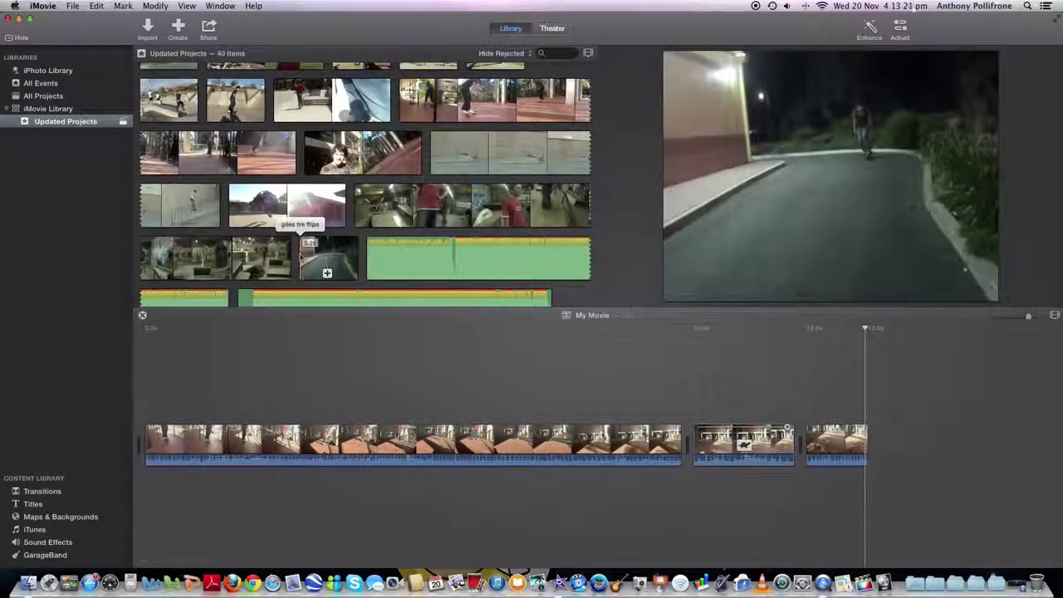
Add the 'giles tre flips' night clip to the end of the movie and play it
left_click(318, 256)
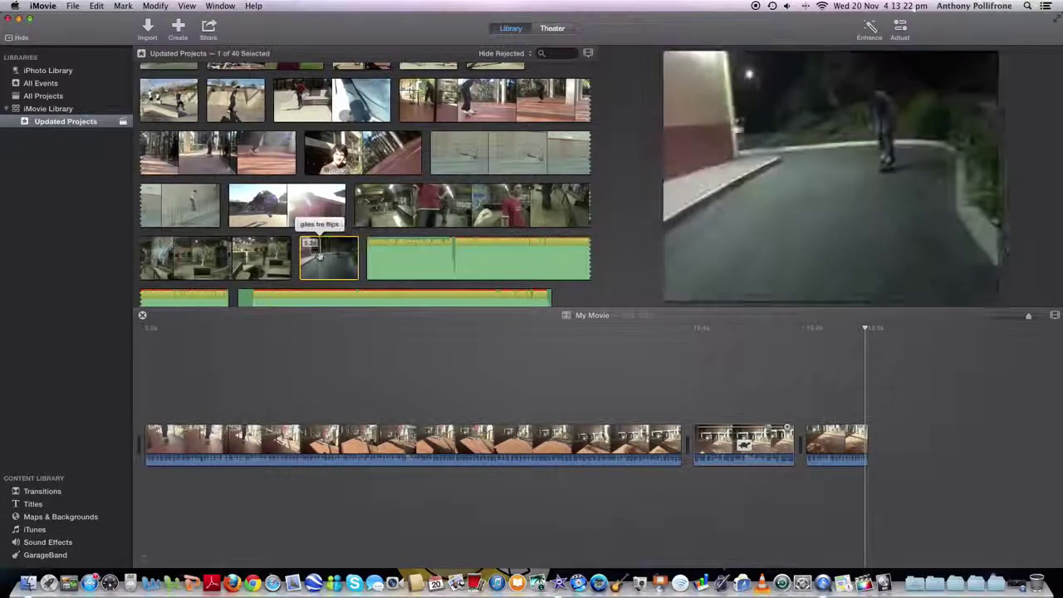
left_click_drag(317, 256, 891, 433)
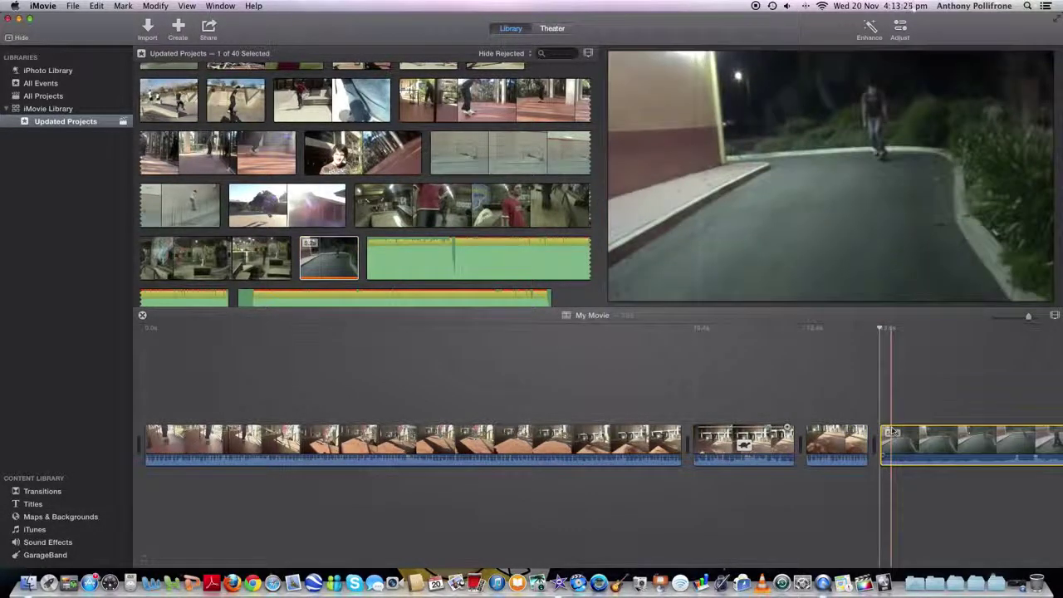
key("space")
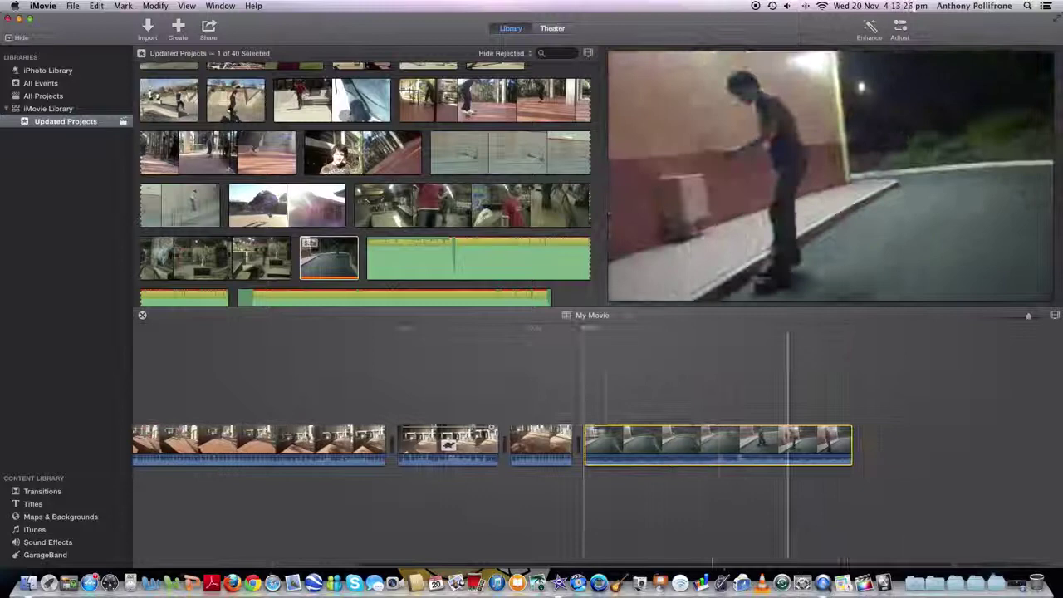
Show the night clip's speed editor and bring up the Modify > Slow Motion choices
right_click(727, 433)
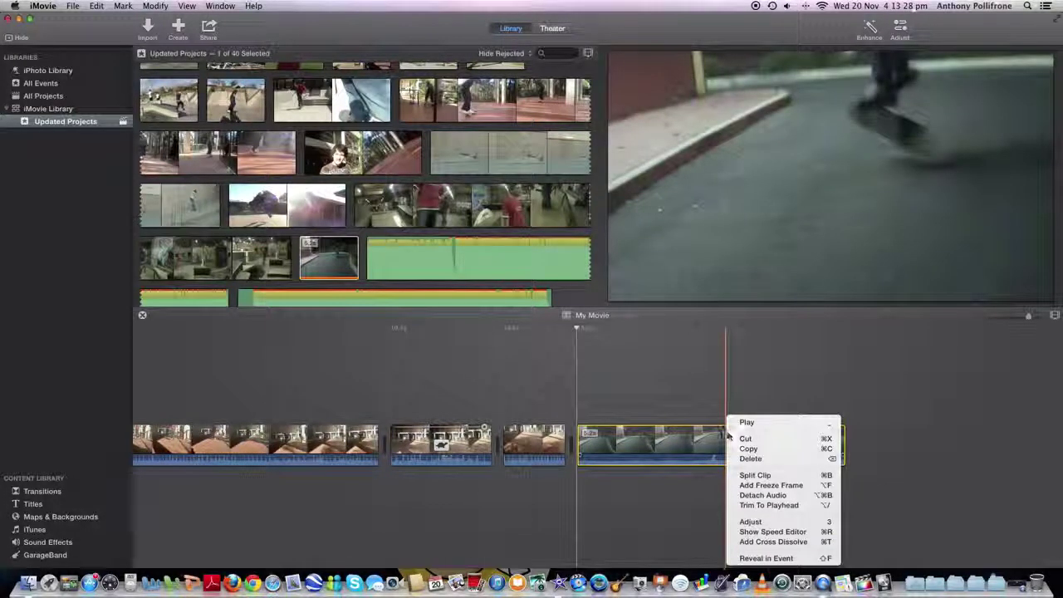
left_click(759, 535)
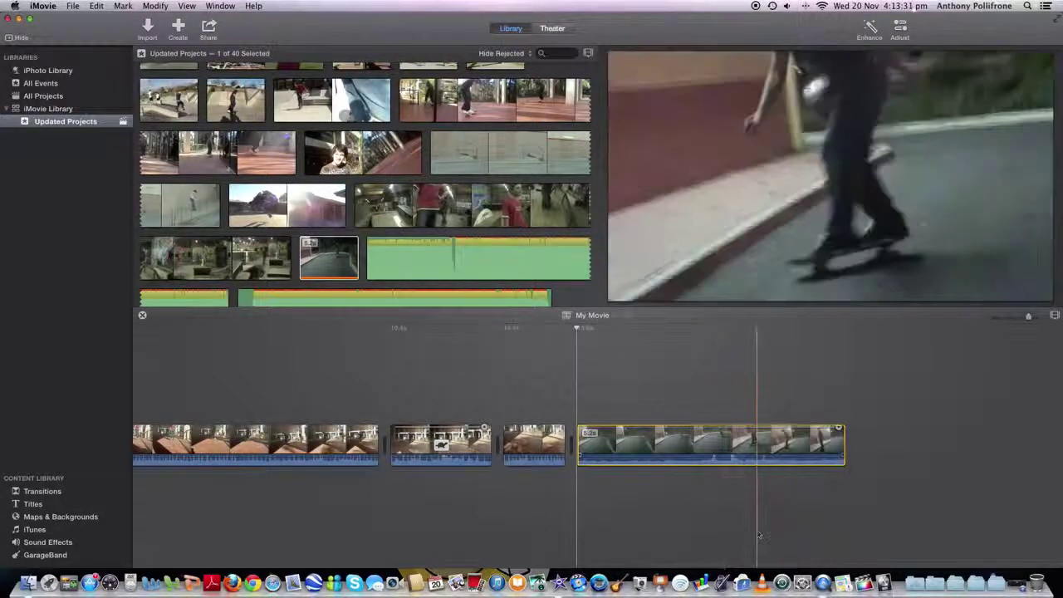
left_click(98, 7)
mouse_move(150, 7)
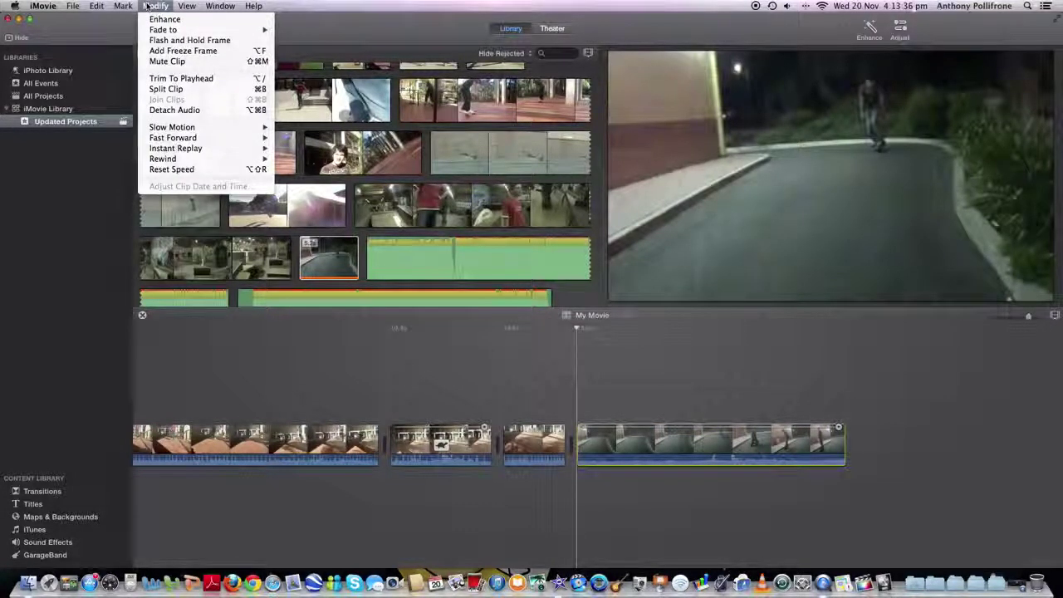
mouse_move(187, 141)
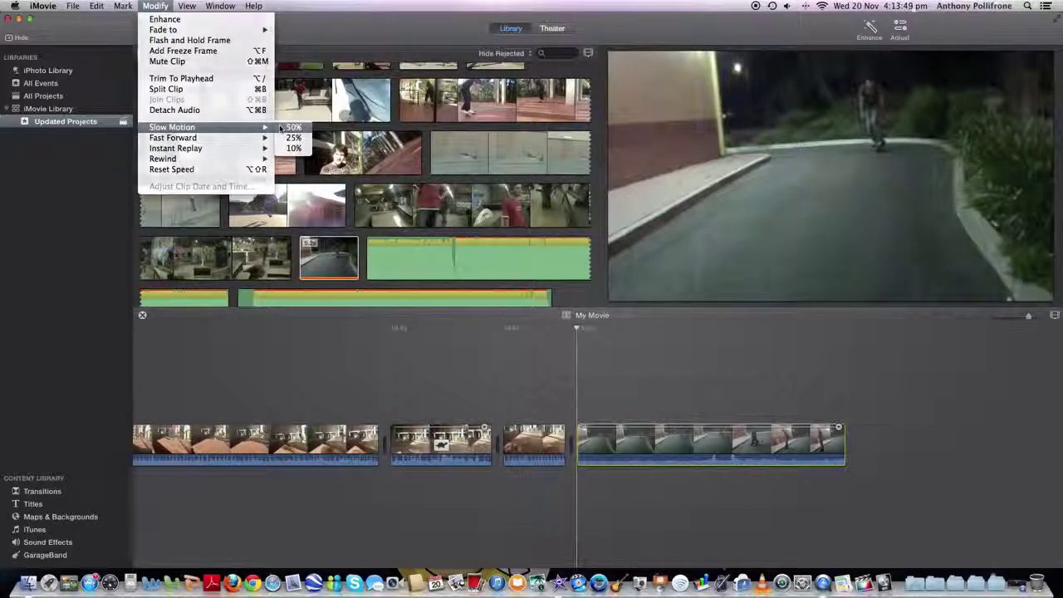
Set the night clip to 50% slow motion, then move to its start and scroll the timeline there
left_click(291, 127)
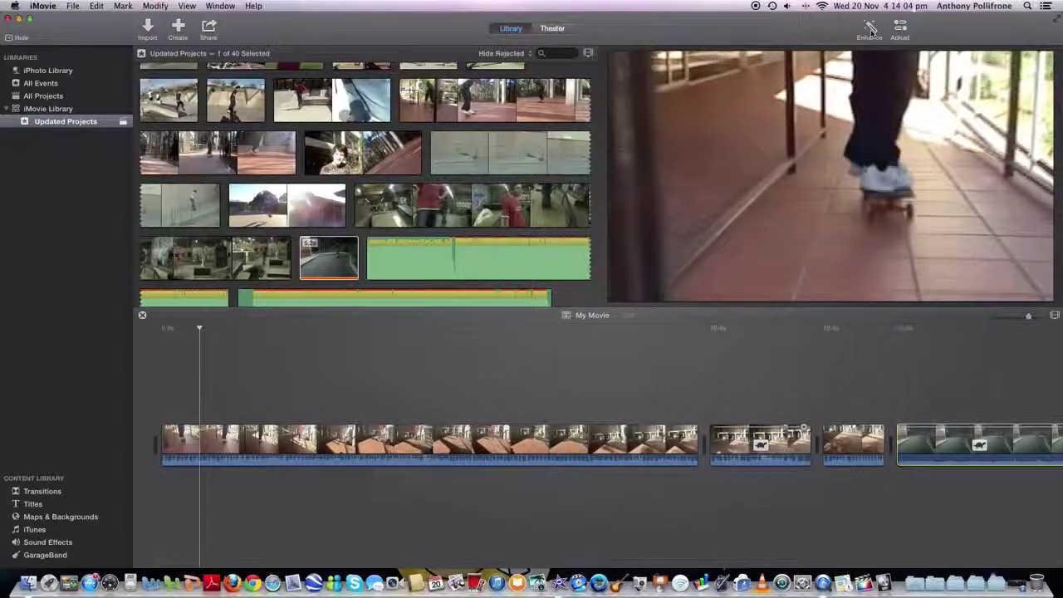
left_click(895, 325)
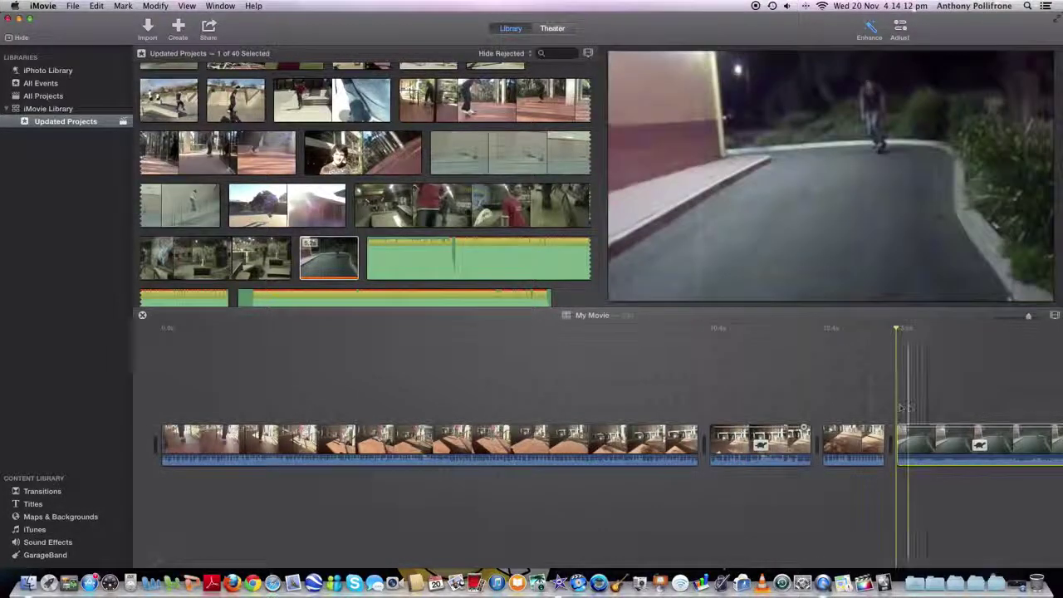
scroll(910, 408, "right", 5)
scroll(910, 408, "right", 2)
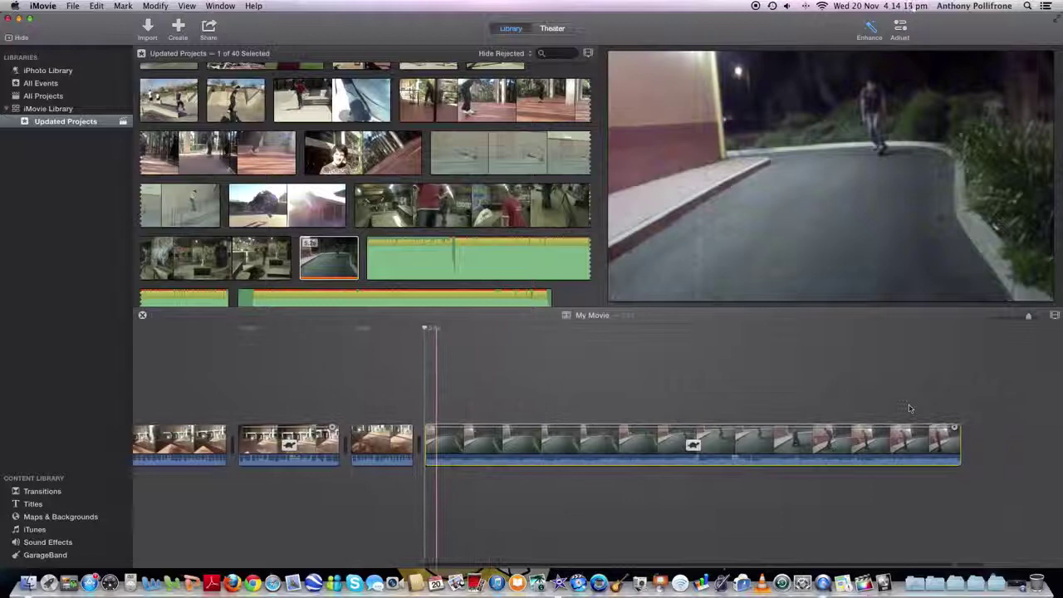